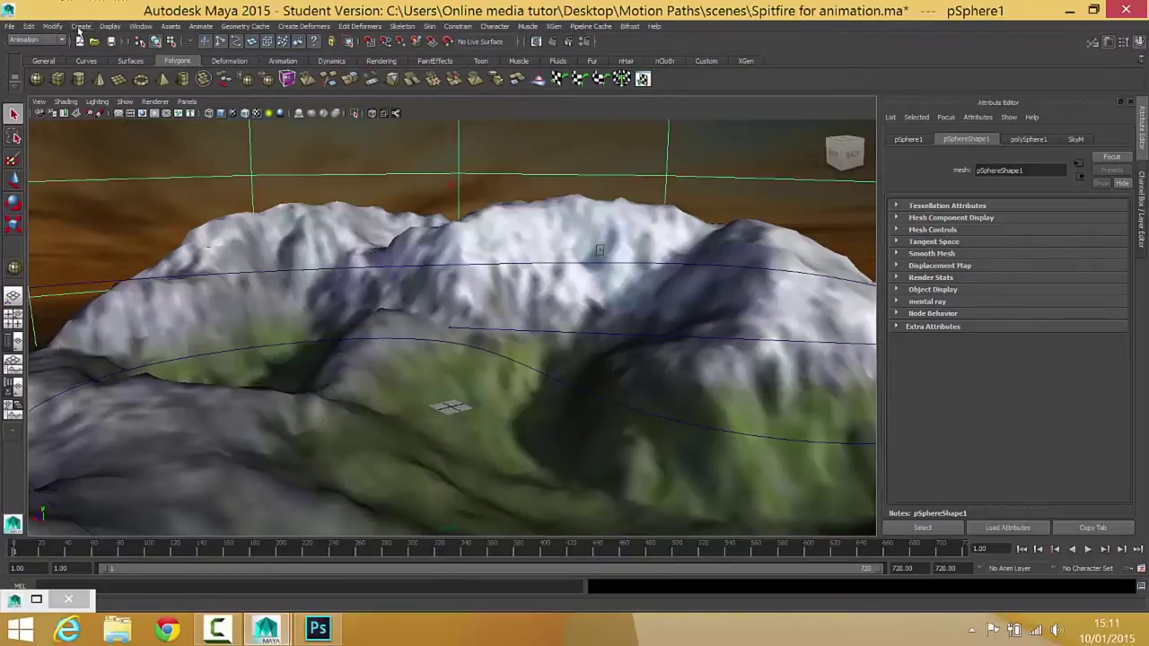
Add a new plain camera, camera2, via Create > Cameras > Camera
click(82, 27)
mouse_move(138, 91)
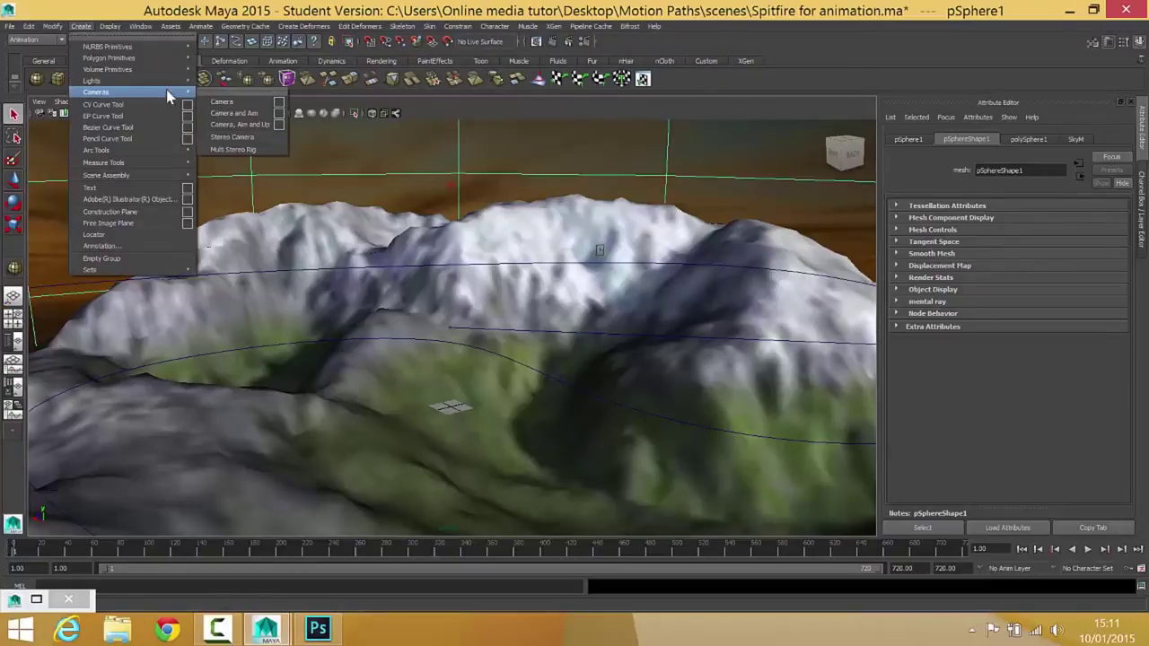
click(219, 101)
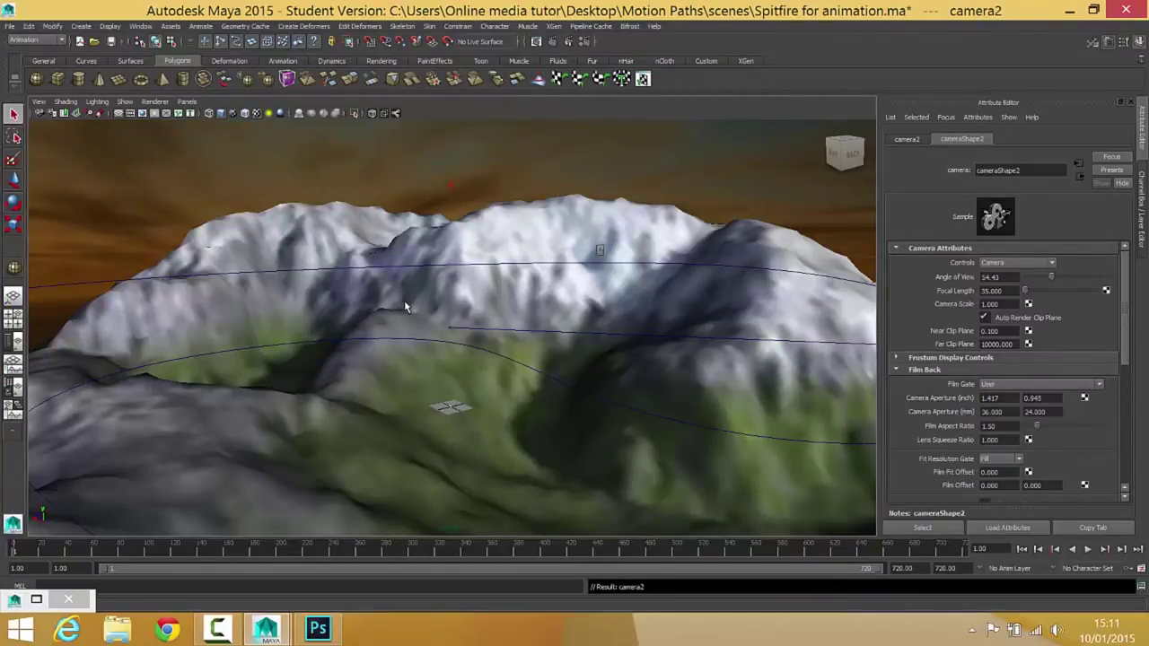
Switch to four views, set the top-left panel to the top orthographic view, and zoom out
key(space)
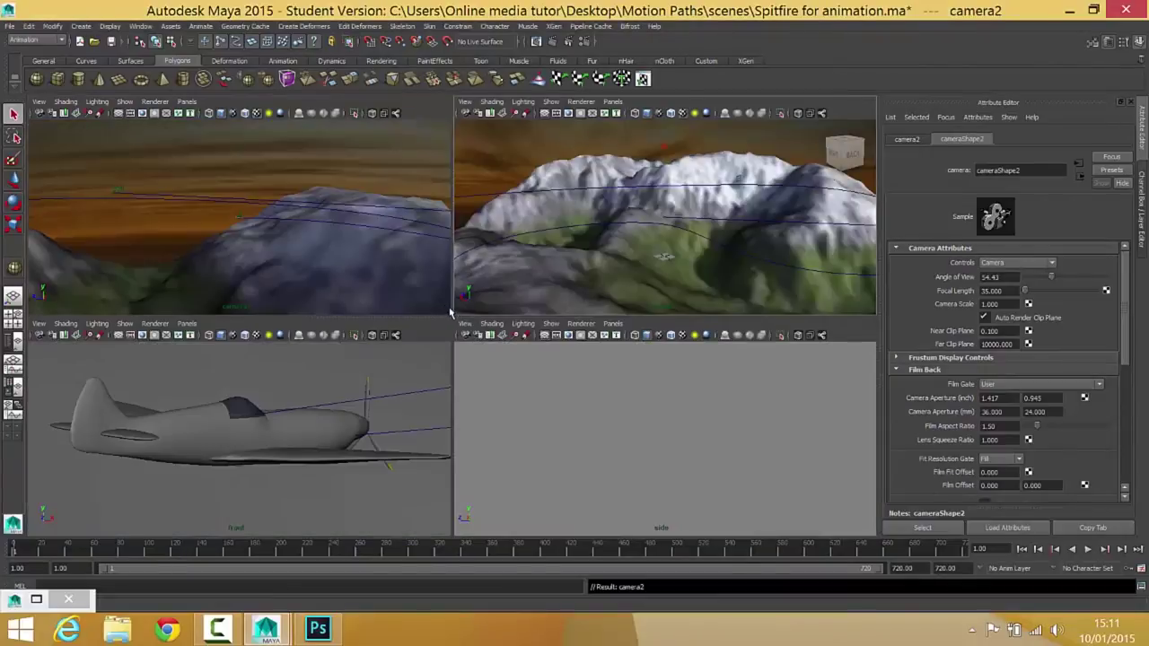
click(187, 101)
mouse_move(205, 114)
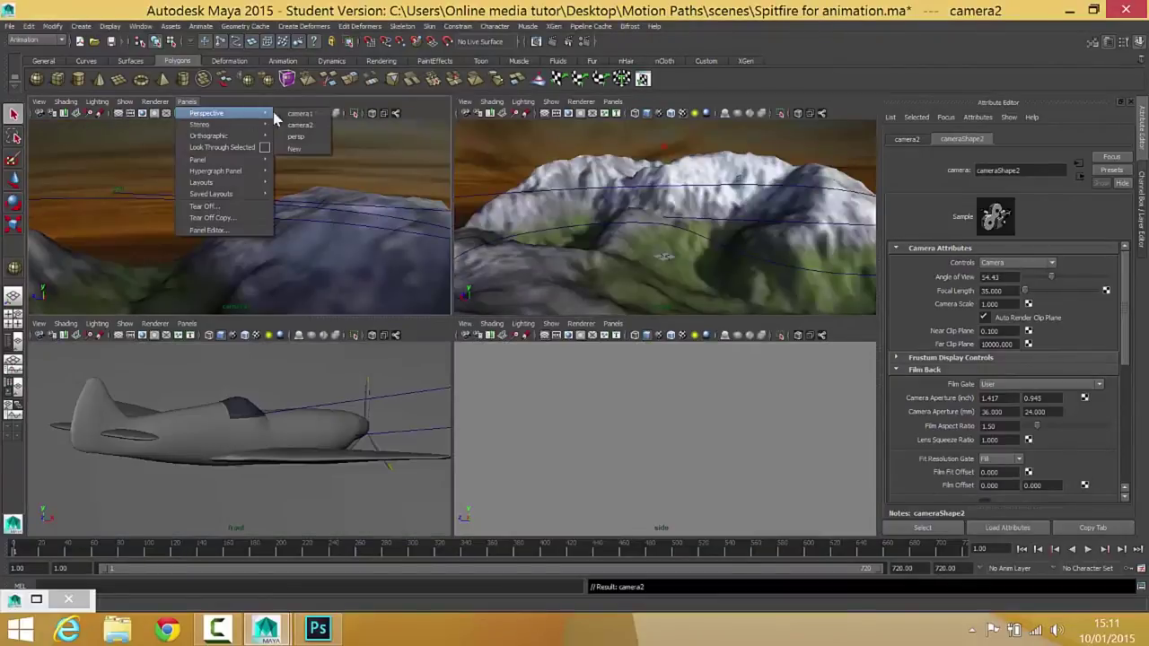
mouse_move(240, 140)
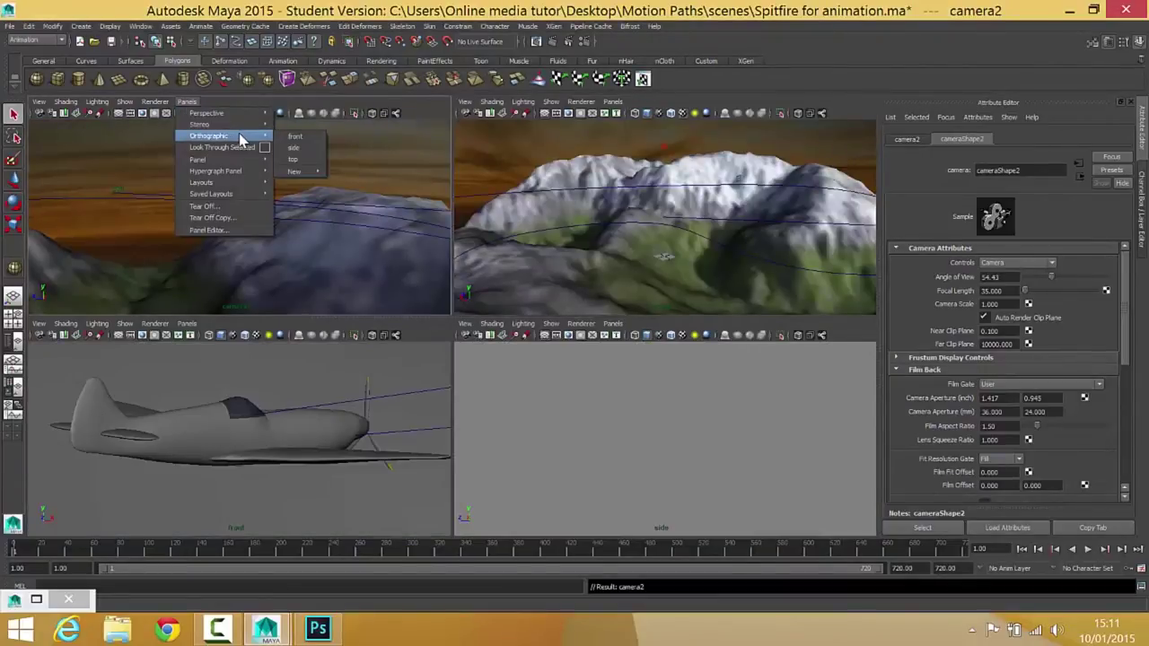
click(294, 159)
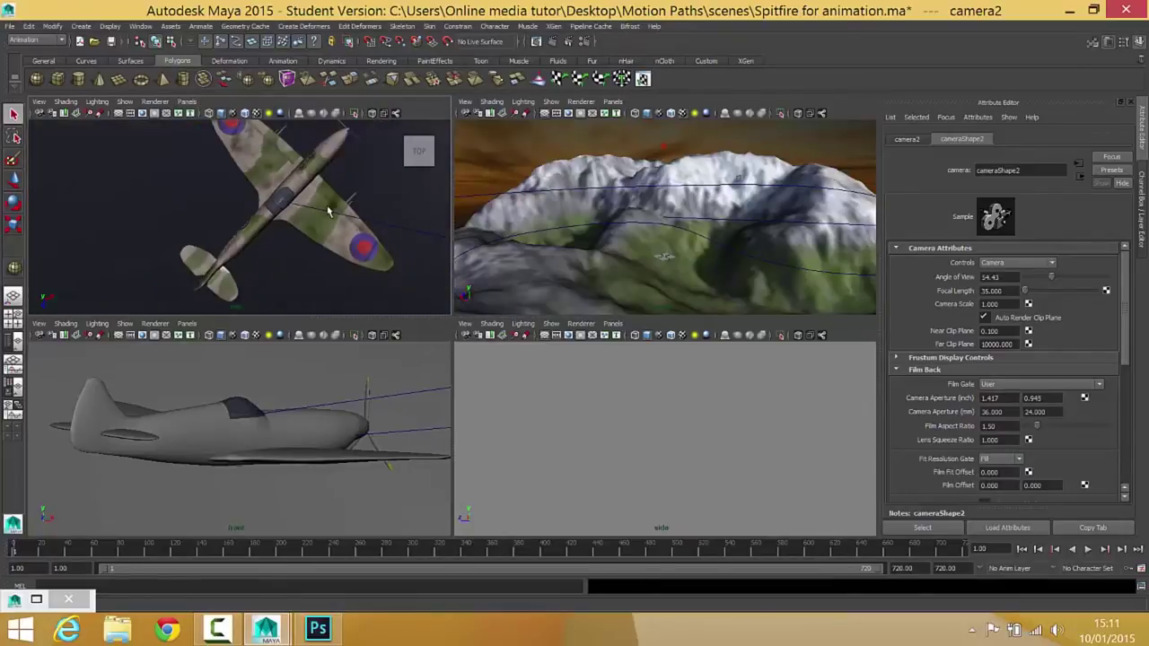
scroll(327, 211, down, 10)
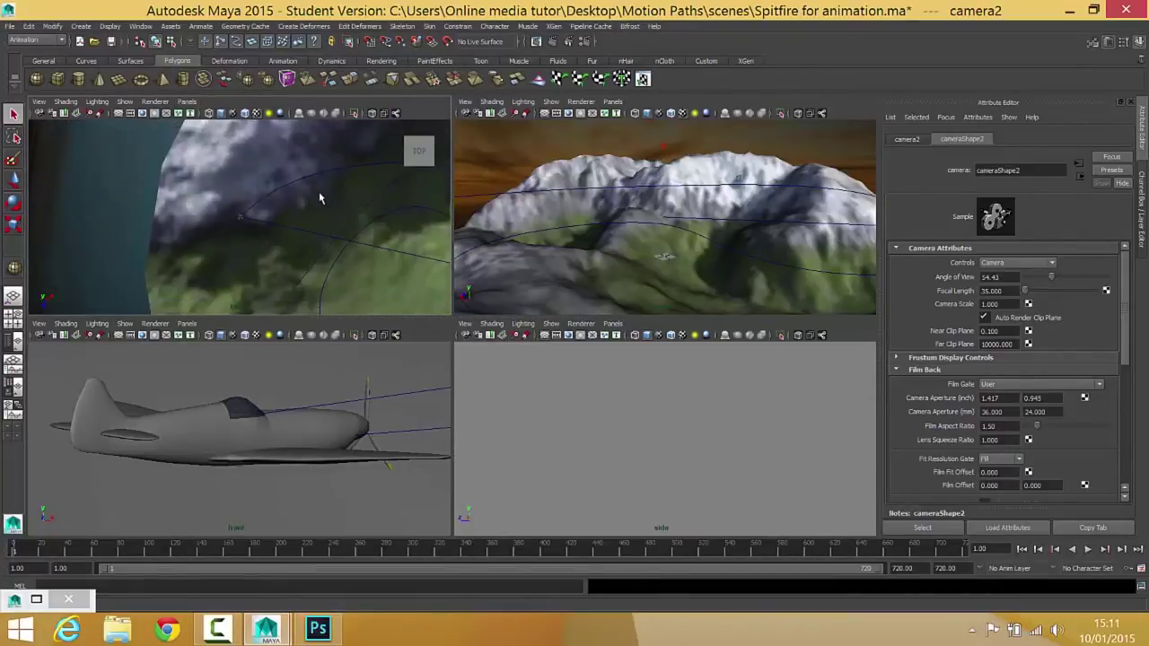
scroll(320, 197, down, 3)
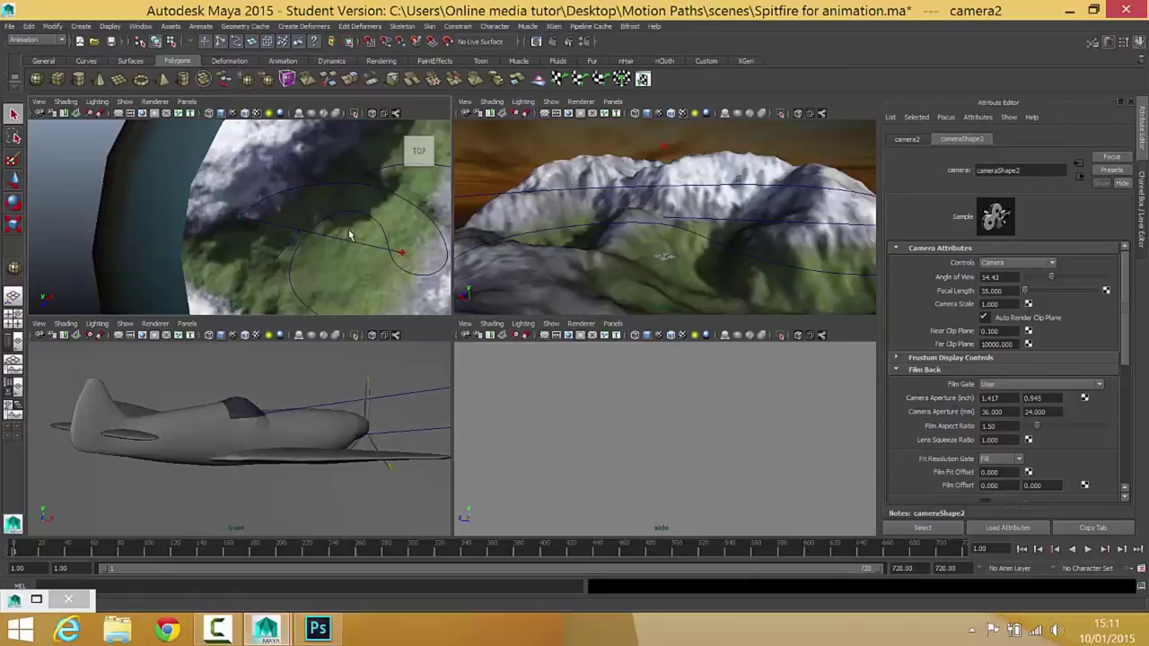
scroll(405, 235, down, 1)
scroll(406, 235, up, 3)
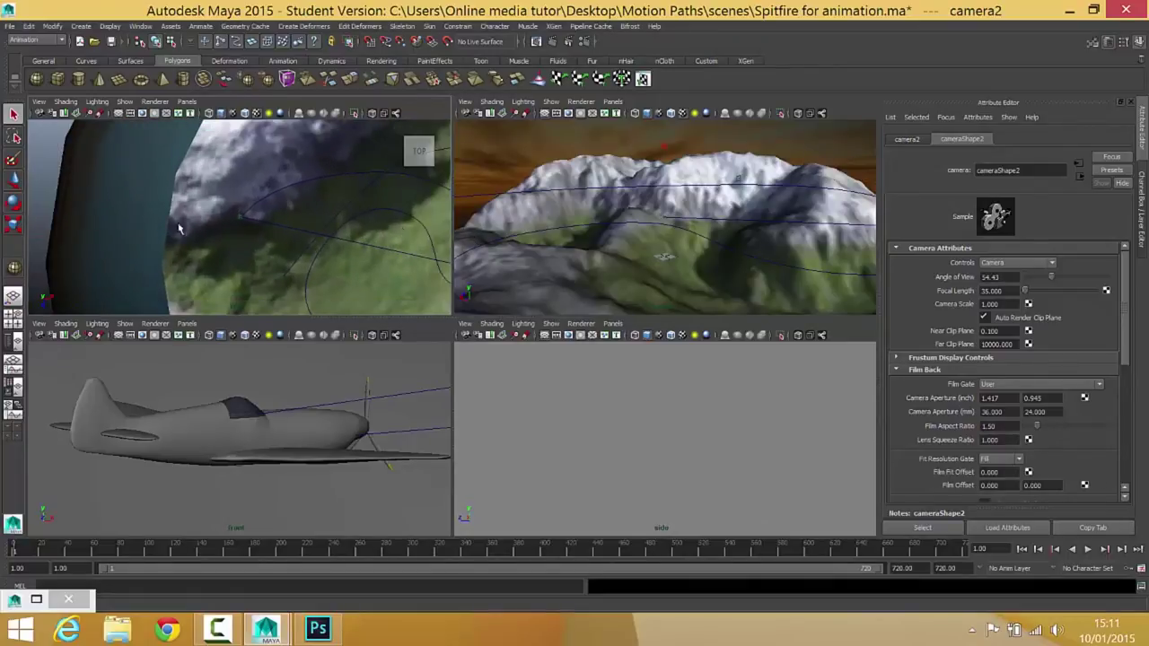
Activate the Move tool and select camera2 in the top view
click(13, 223)
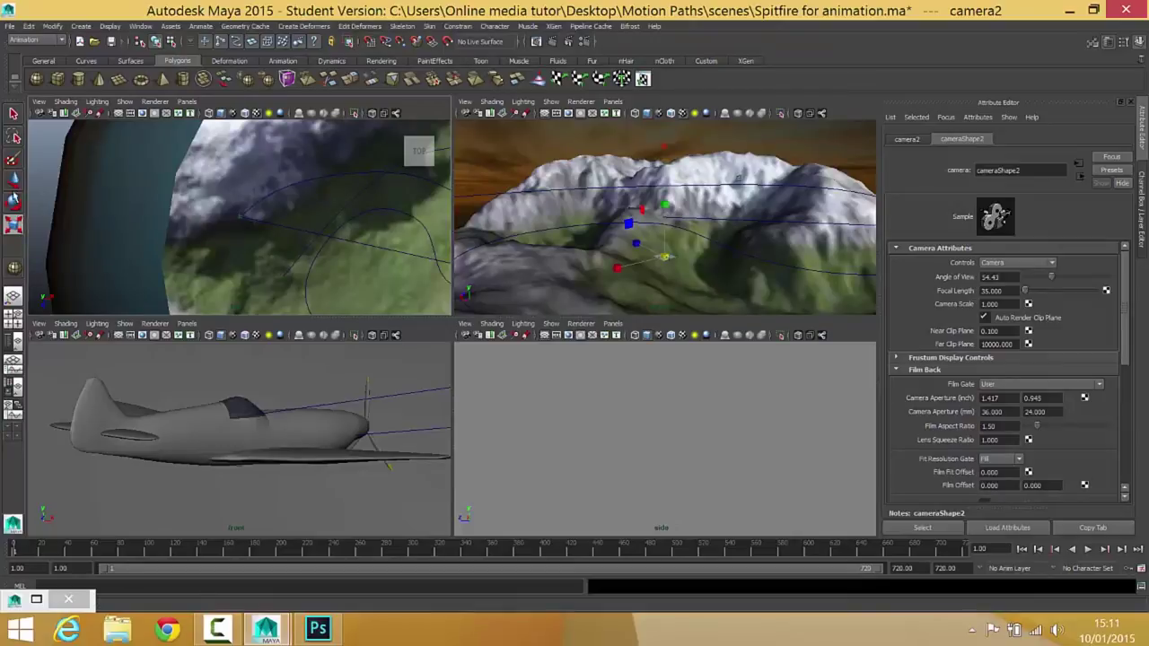
click(13, 179)
scroll(231, 225, up, 1)
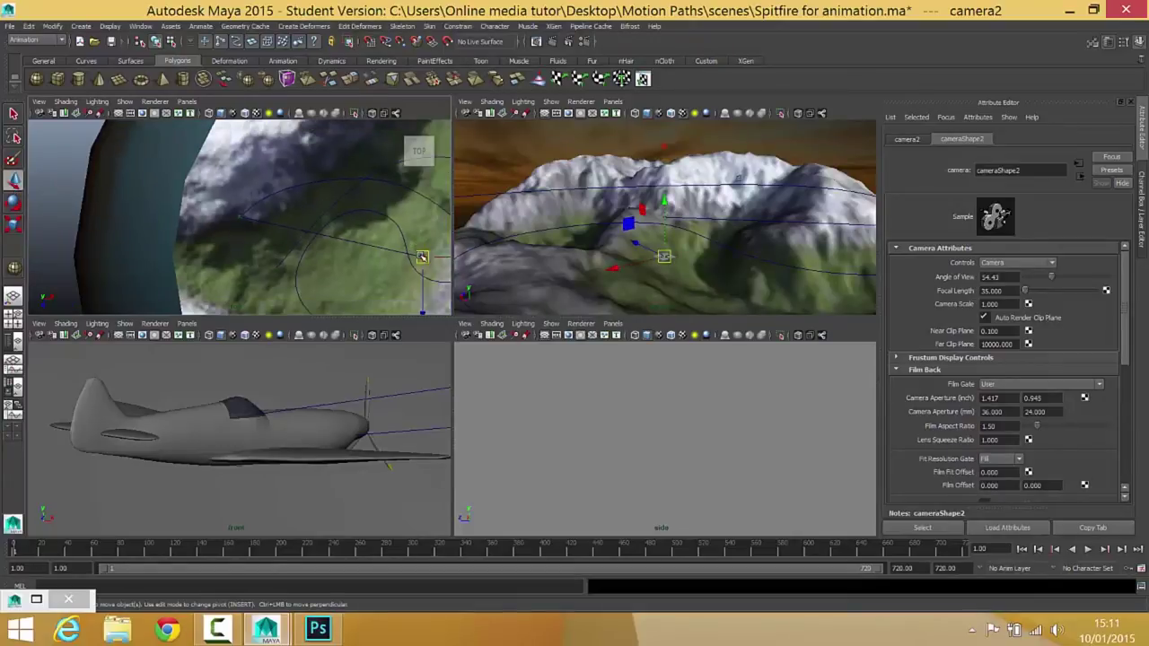
click(416, 258)
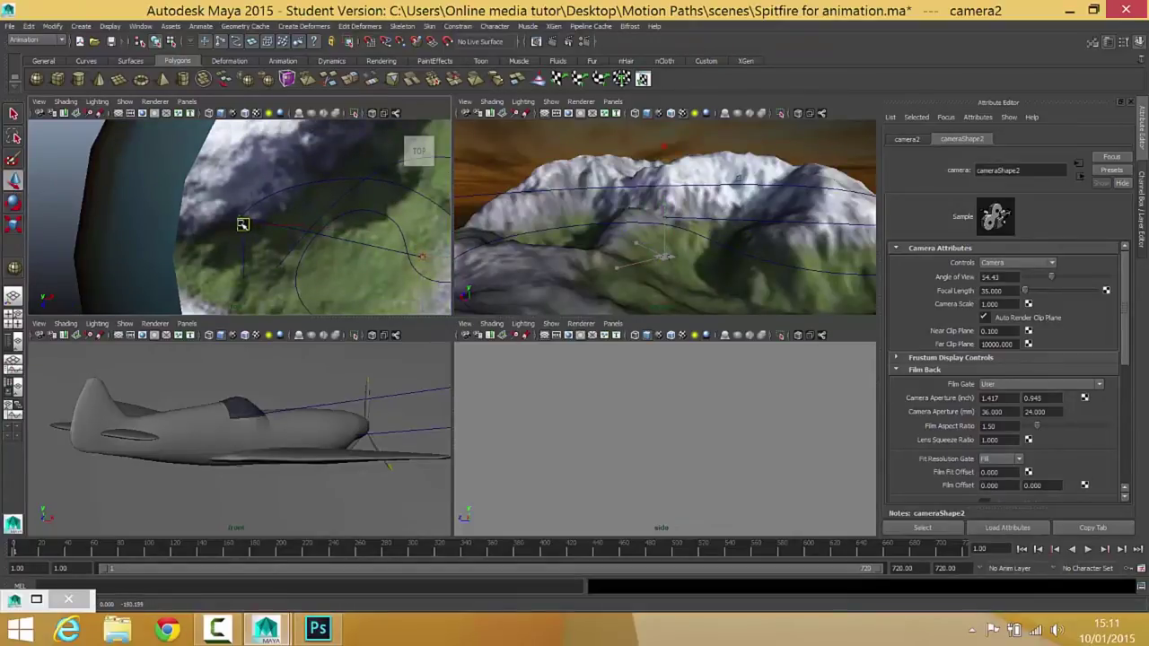
click(238, 218)
scroll(256, 226, up, 2)
scroll(257, 226, down, 3)
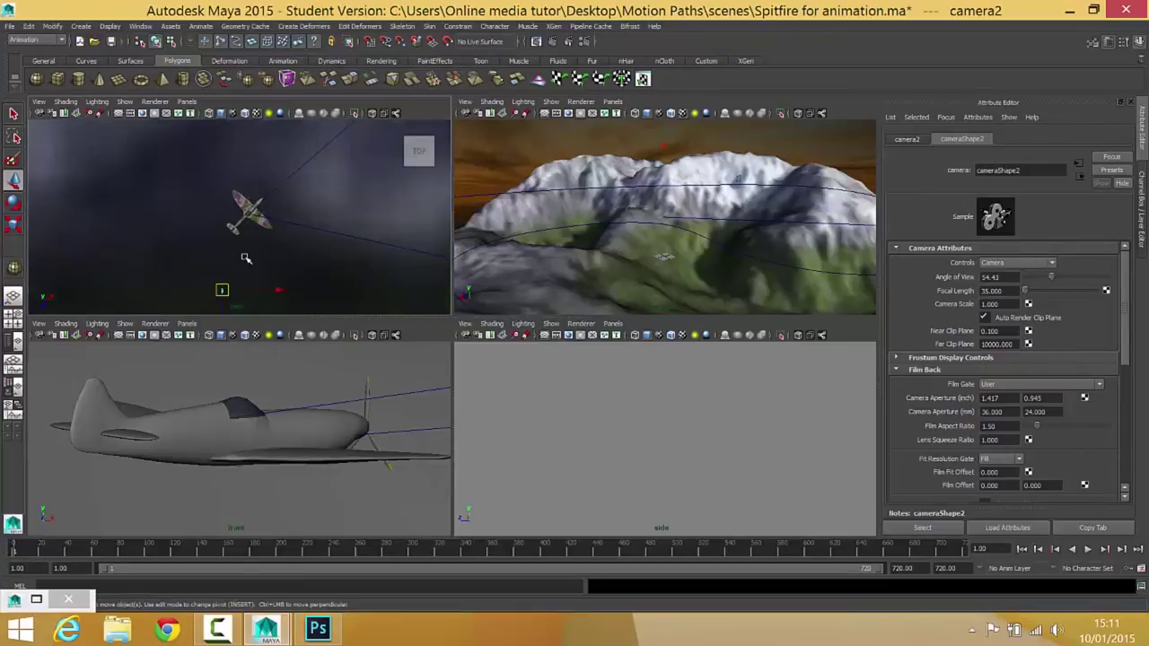
click(225, 287)
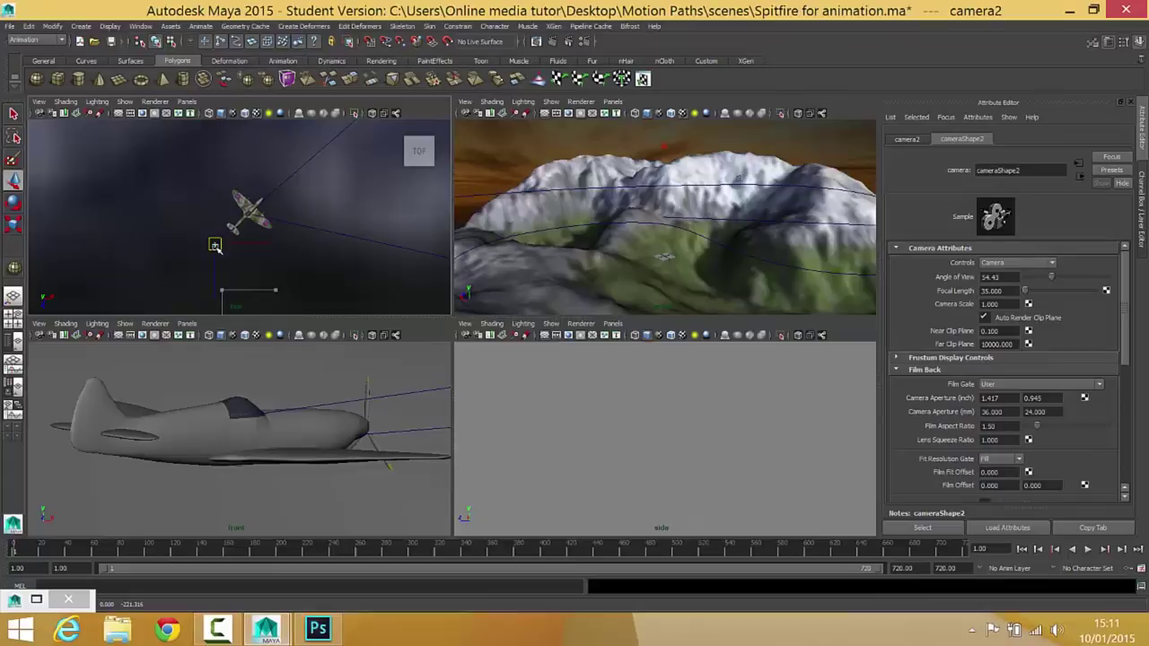
click(215, 247)
Frame camera2 in the front view and move it level with the Spitfire
key(f)
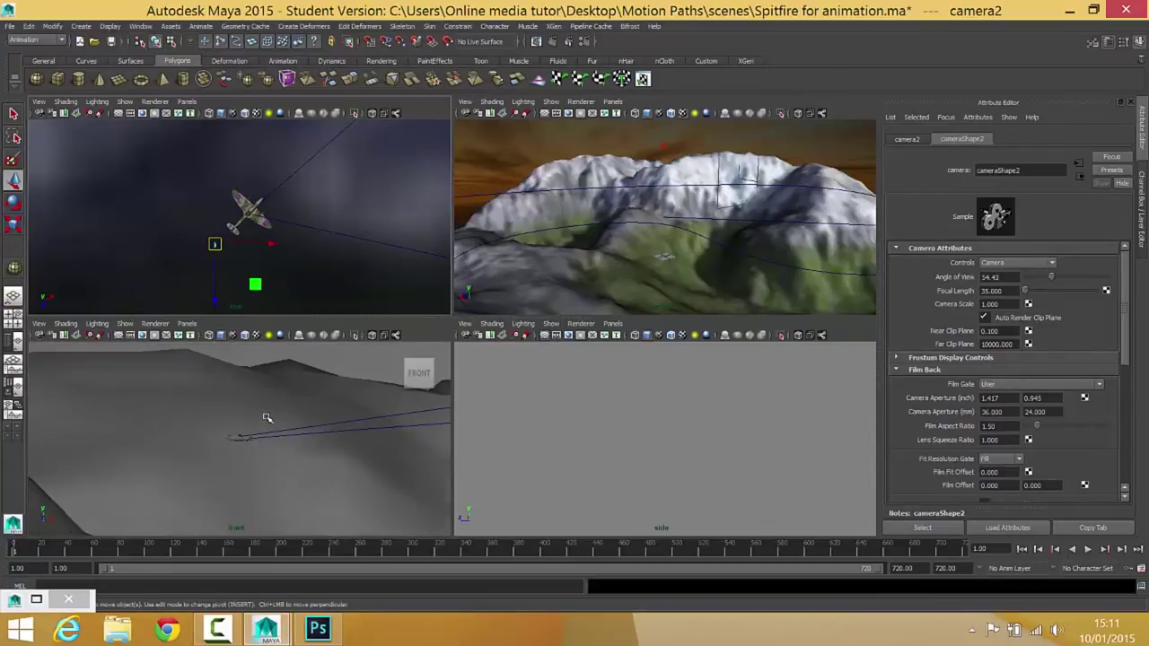
drag(228, 357, 230, 416)
key([)
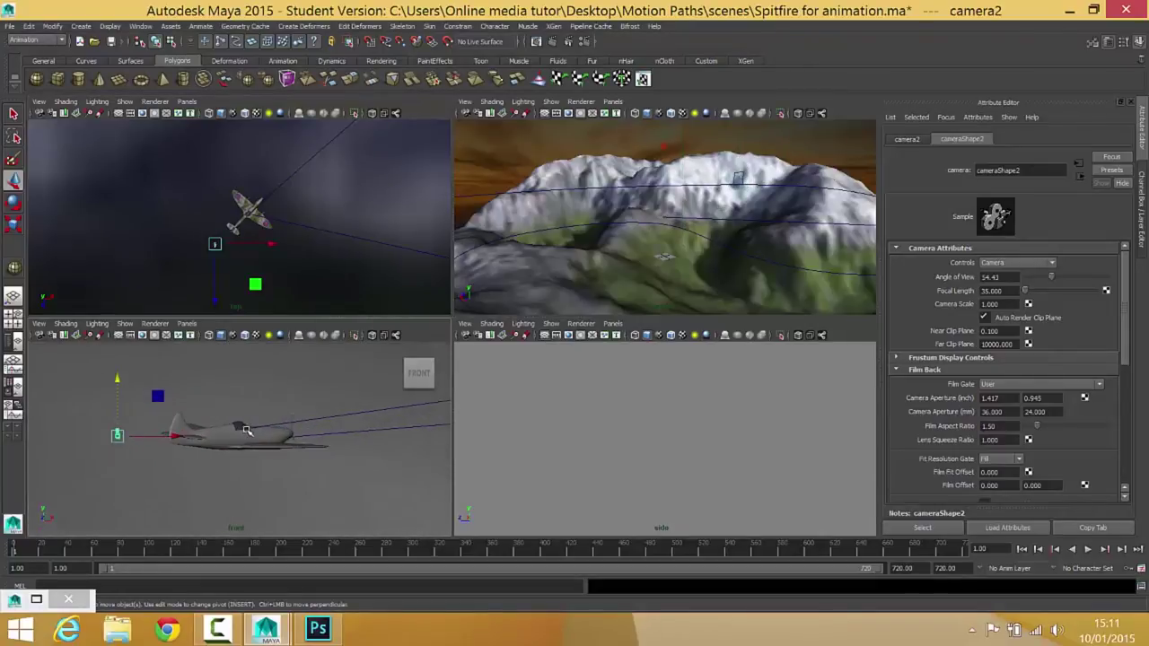
drag(121, 382, 123, 368)
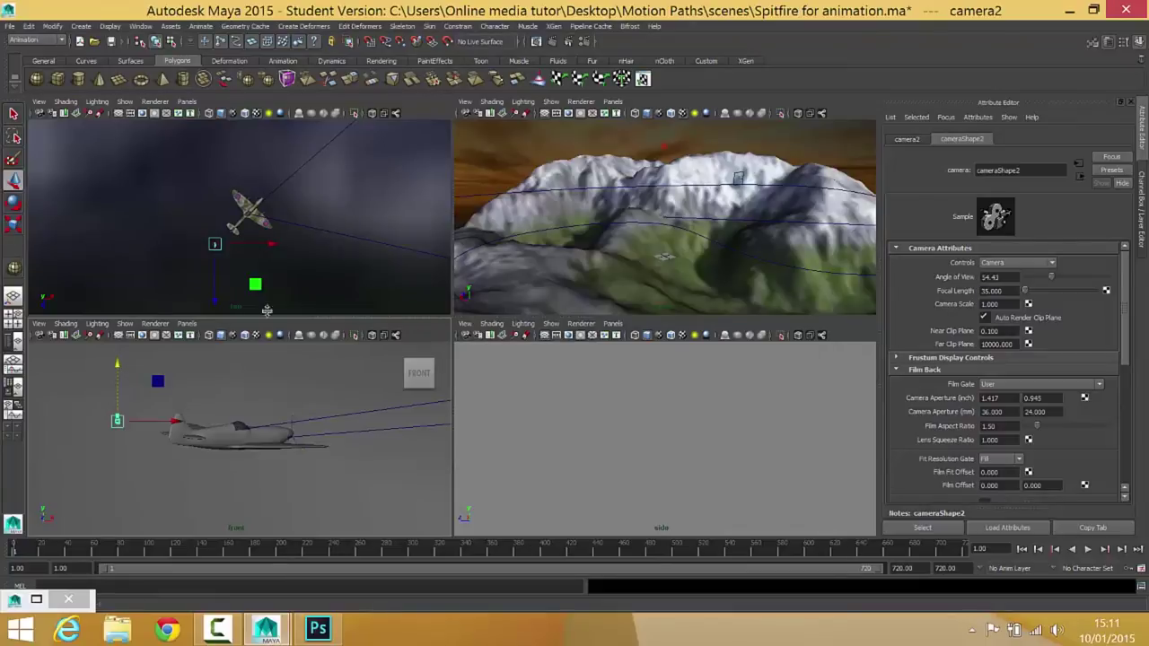
In the top view, drag camera2 behind the Spitfire, then rotate it toward the plane
key(space)
key(w)
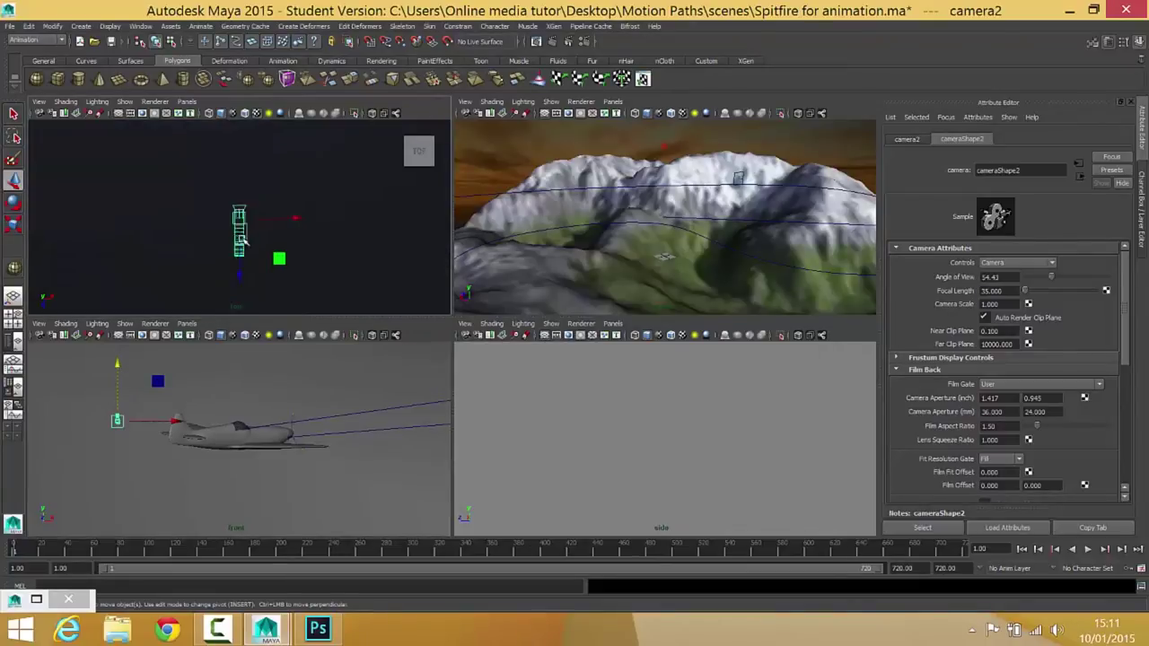
drag(237, 232, 238, 230)
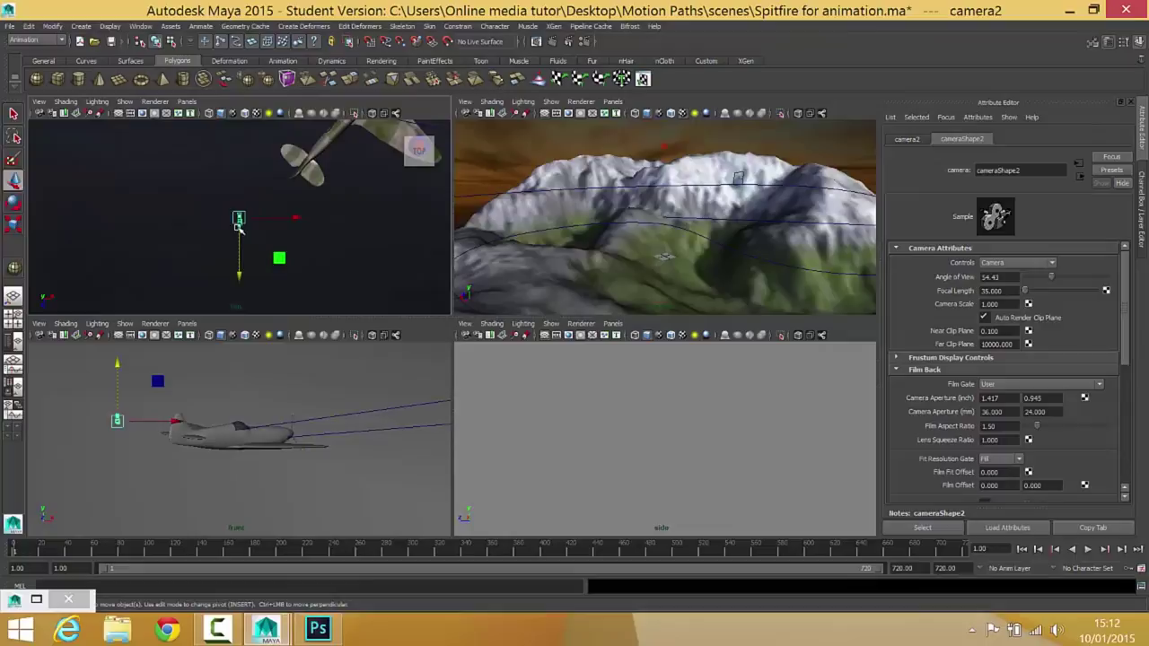
key(e)
drag(271, 167, 314, 207)
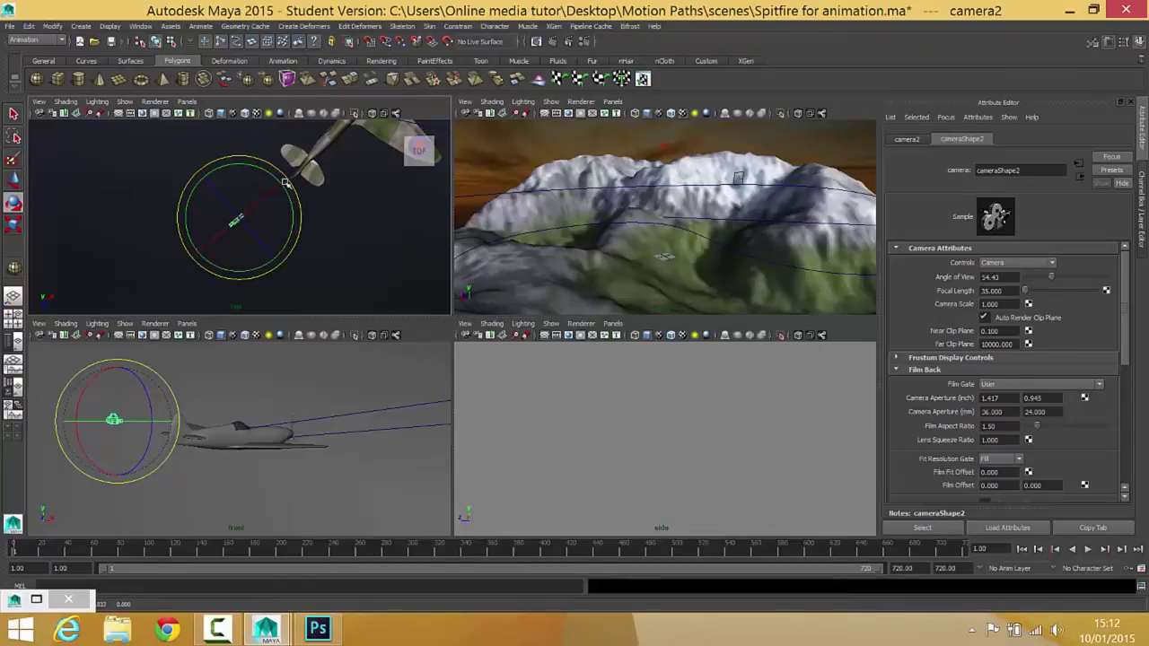
Set the top-left panel to look through camera2 and maximize it
click(184, 103)
mouse_move(187, 116)
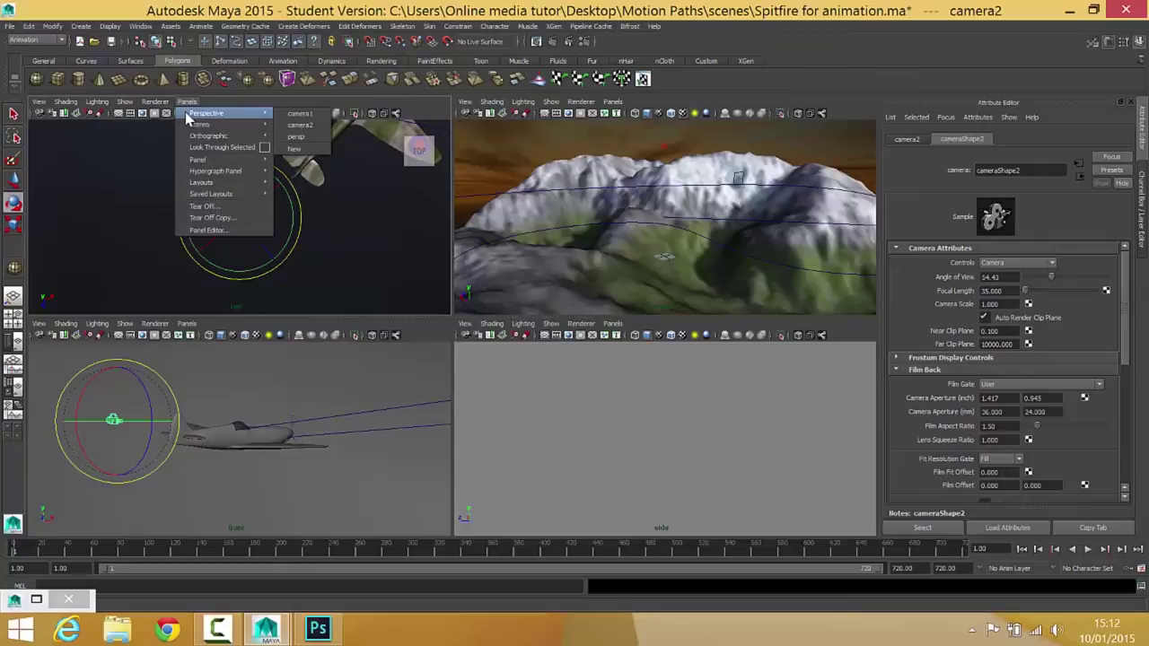
click(288, 126)
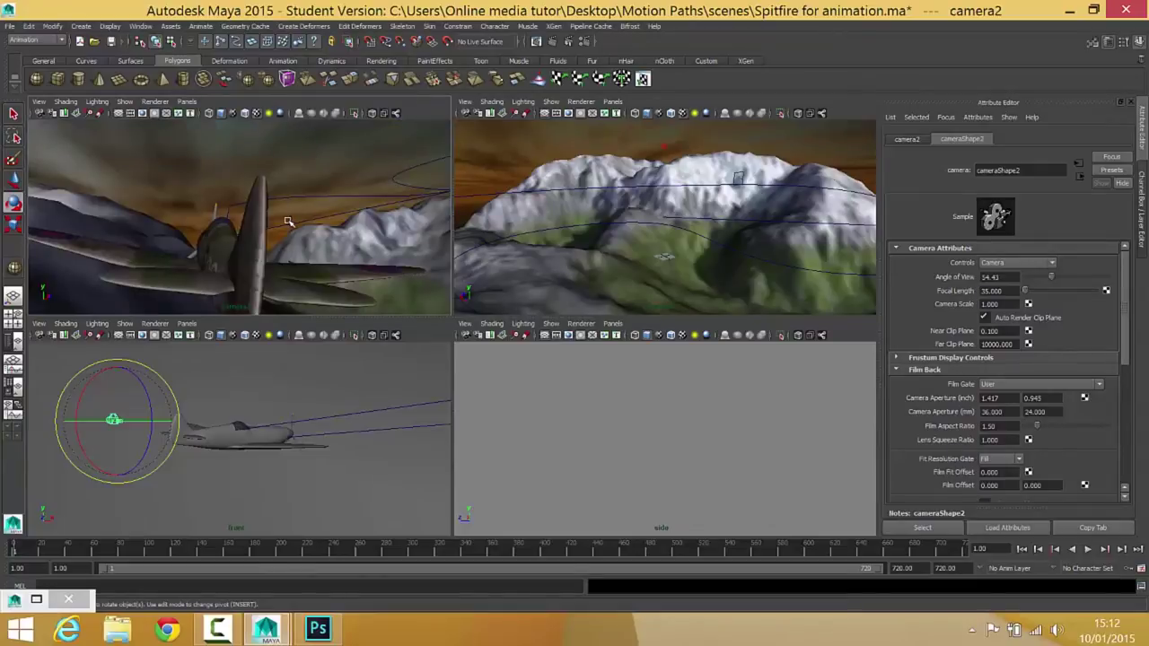
key(space)
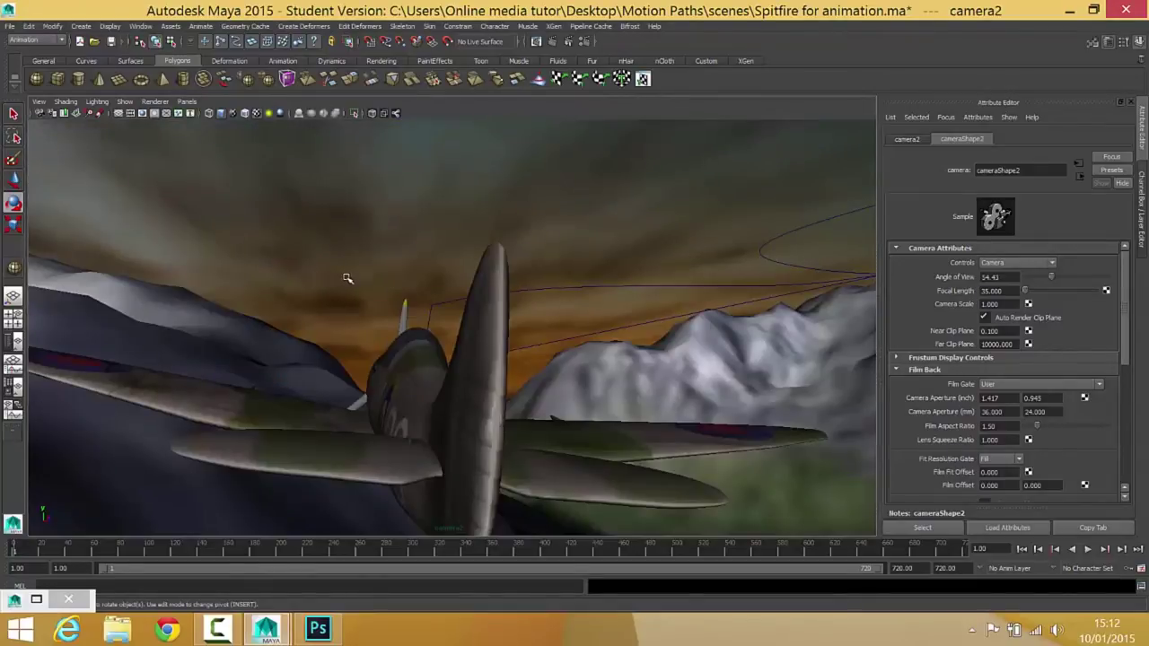
Tumble camera2 to frame the Spitfire from behind, showing the wing roundels
drag(498, 317, 426, 322)
alt+drag(505, 342, 435, 378)
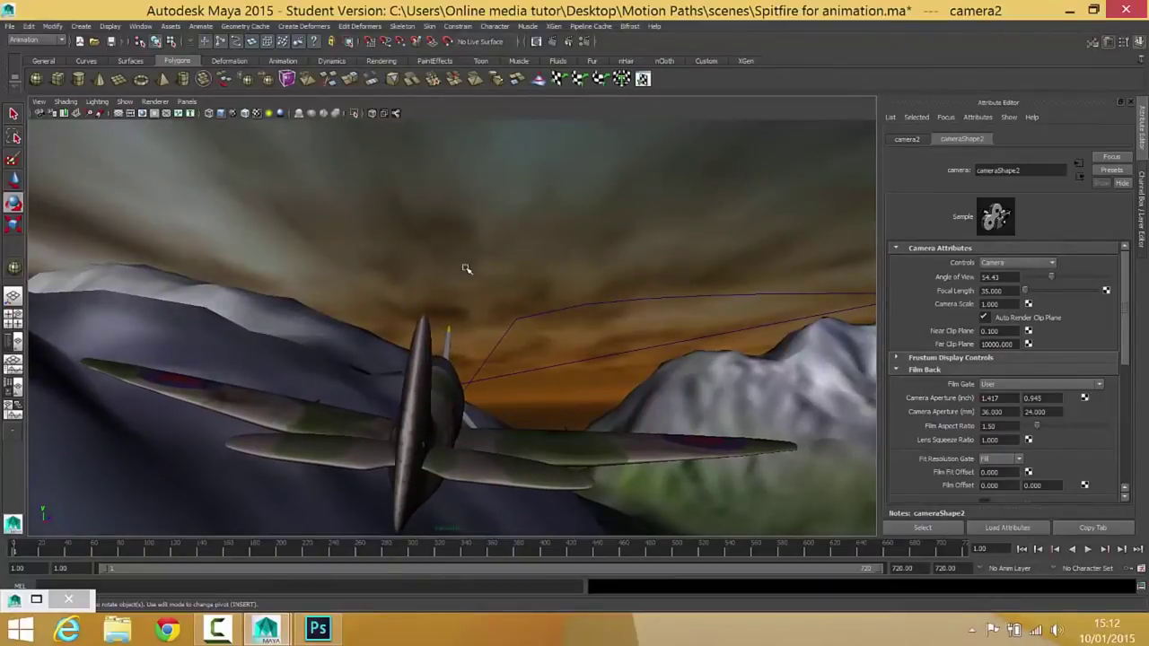
alt+drag(464, 266, 511, 264)
drag(511, 265, 495, 281)
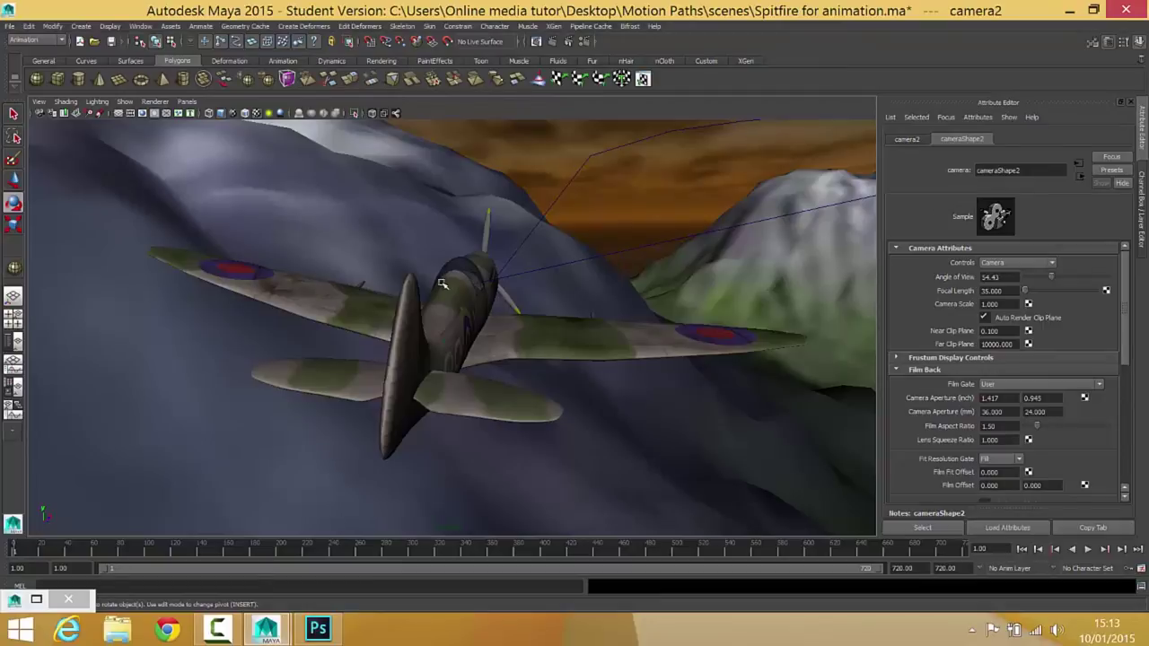
Maximize the perspective view and frame camera2 to locate the Spitfire
click(186, 101)
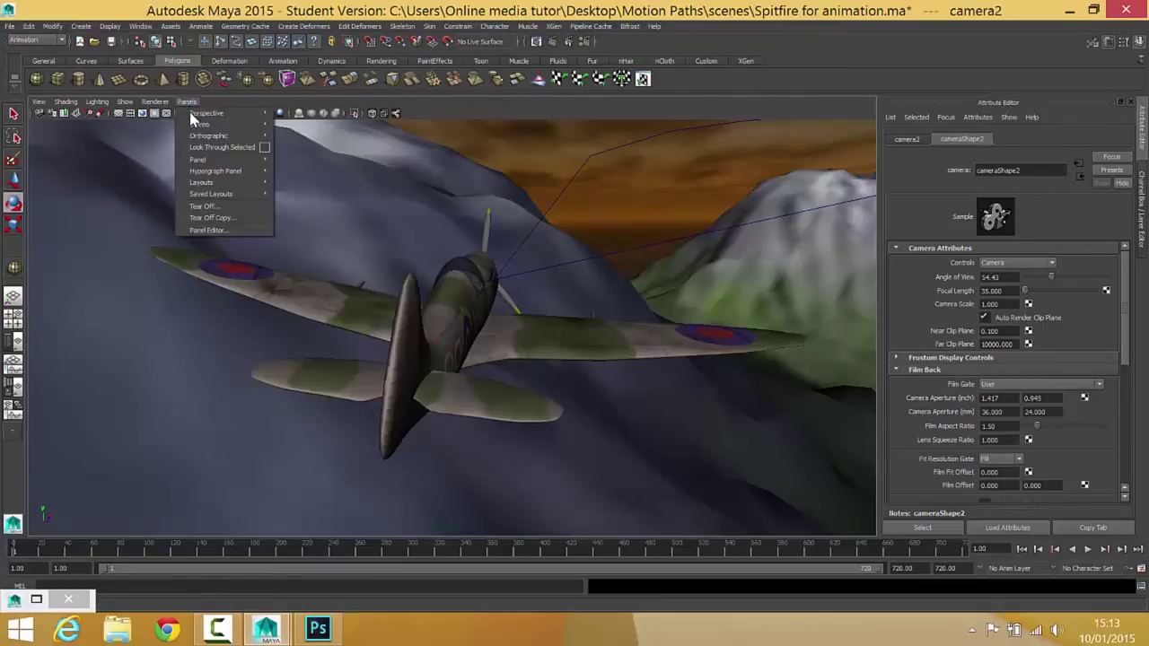
mouse_move(190, 115)
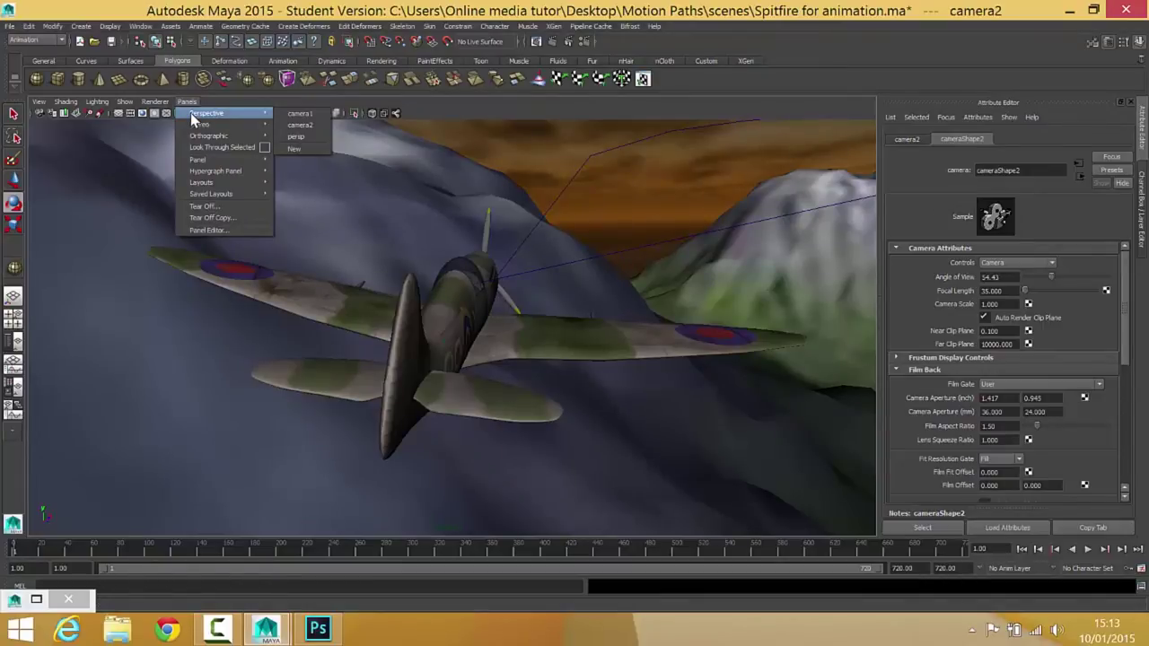
click(274, 166)
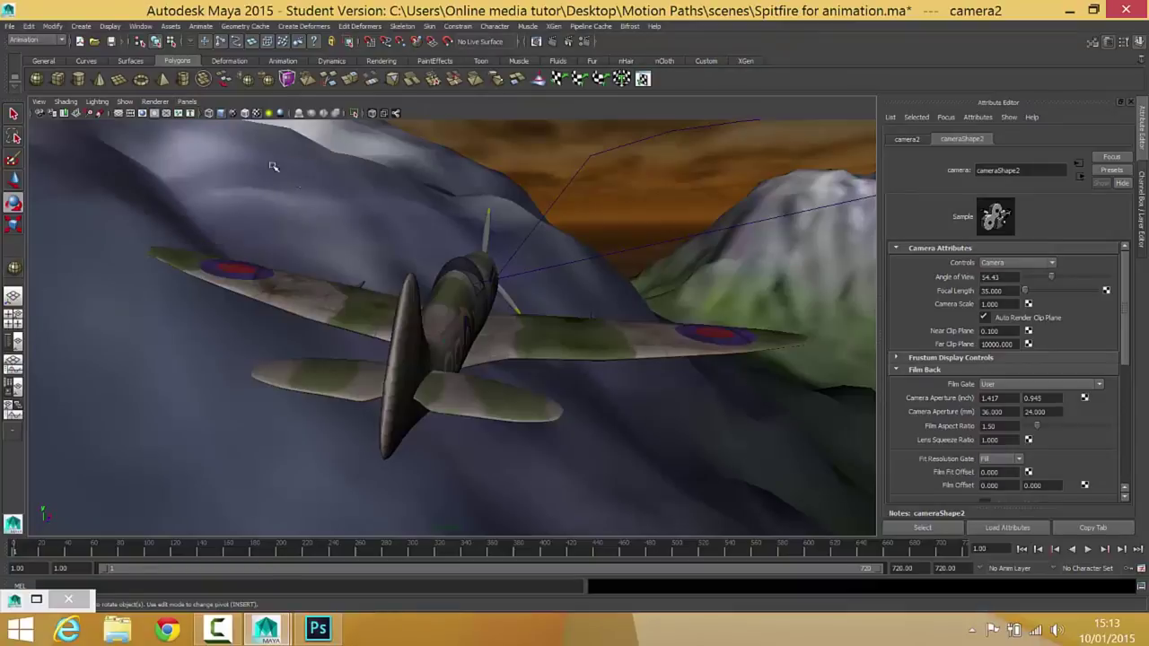
key(space)
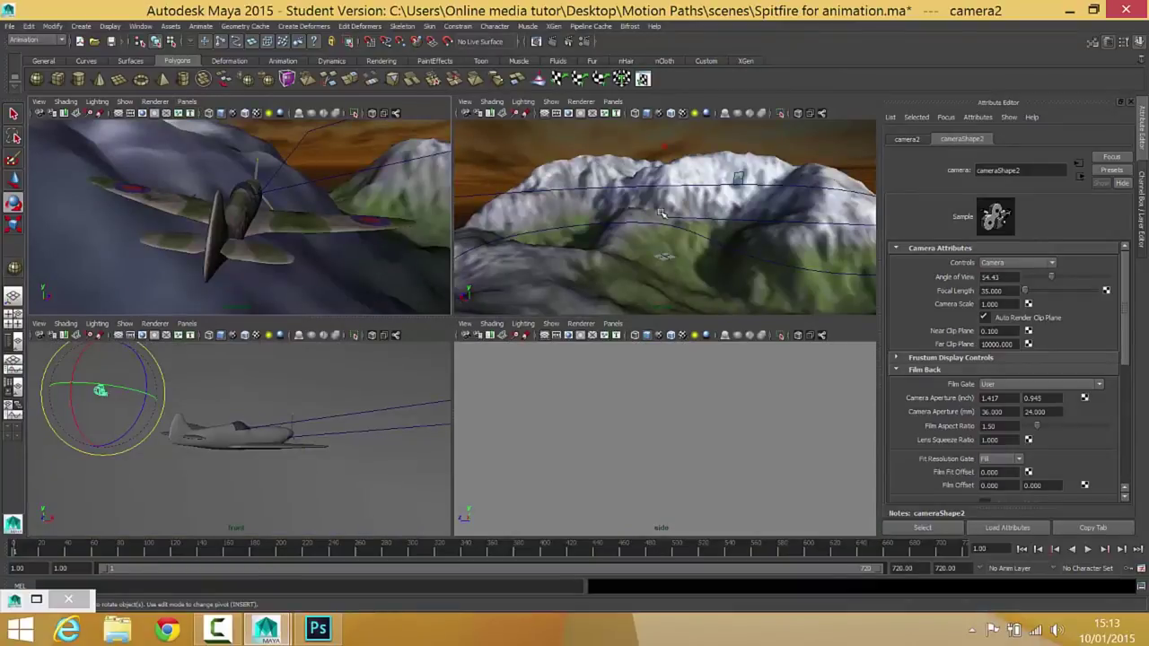
key(space)
key(f)
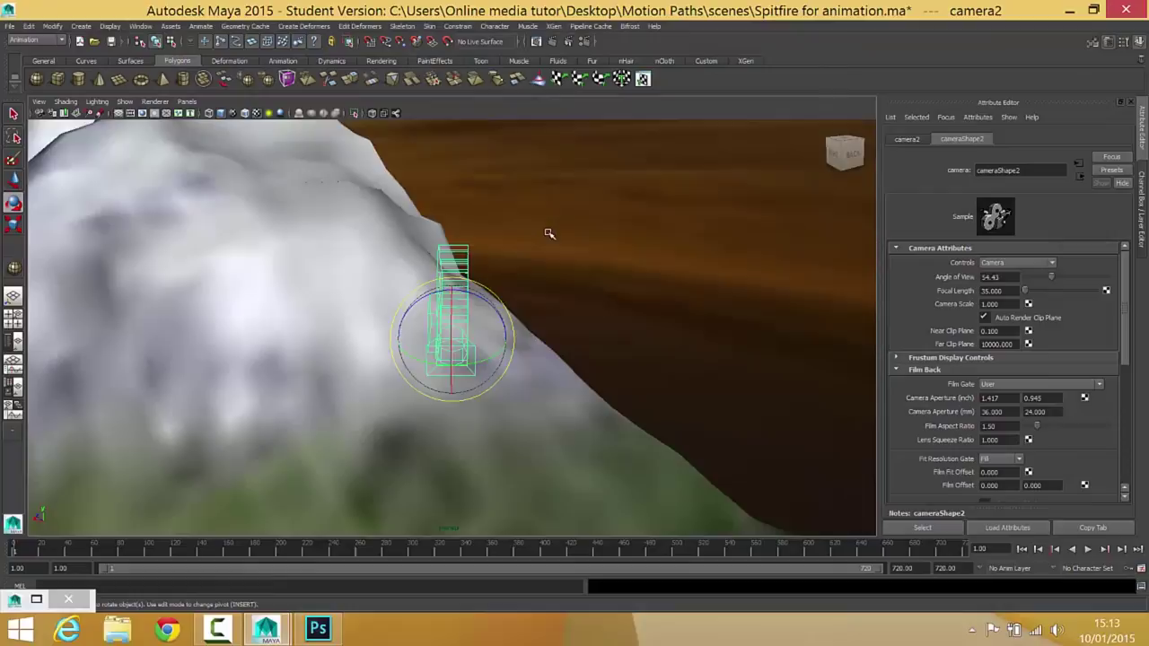
alt+drag(523, 249, 613, 272)
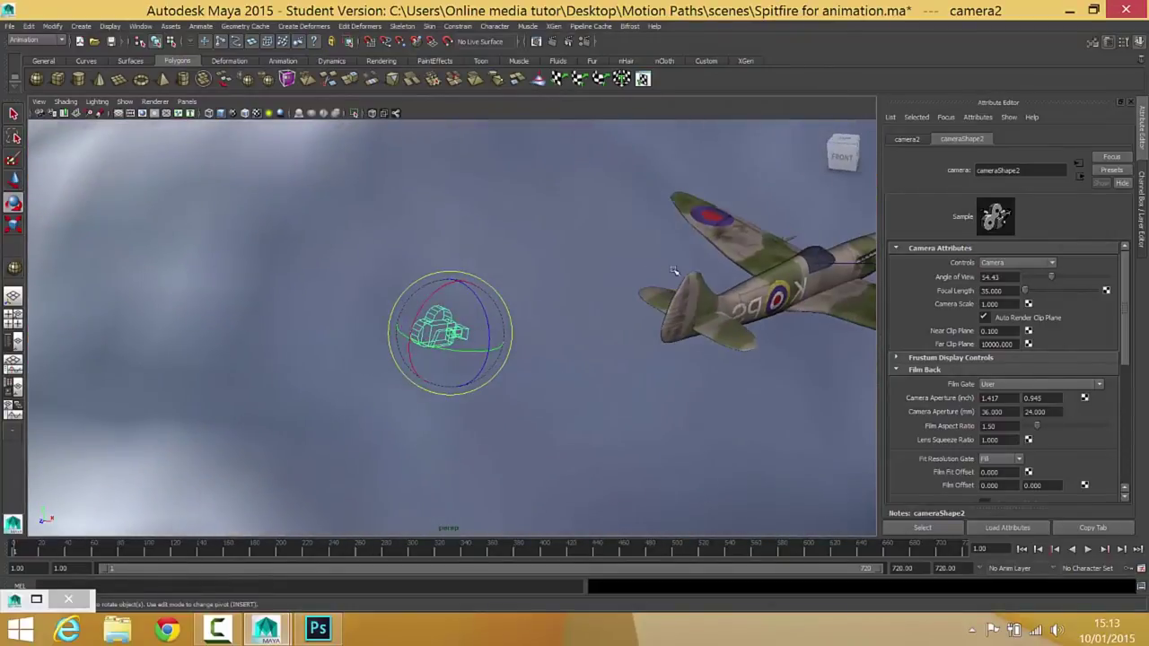
Parent camera2 to the Spitfire body, test playback, then restore the four-view layout
click(766, 285)
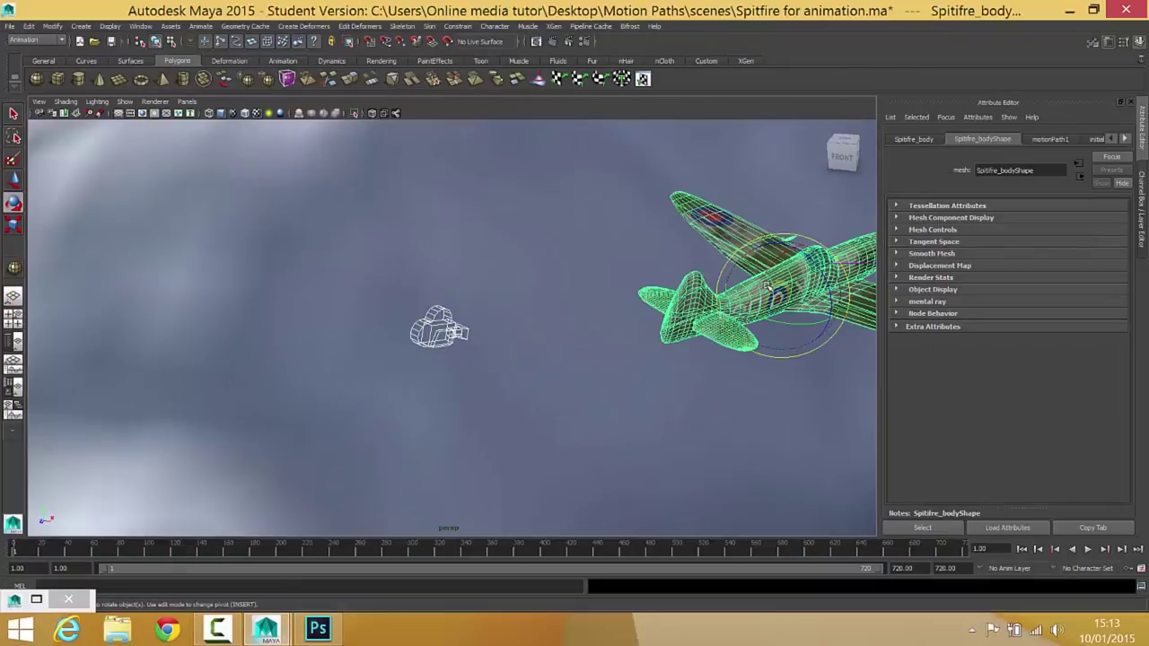
key(ctrl+z)
key(alt+v)
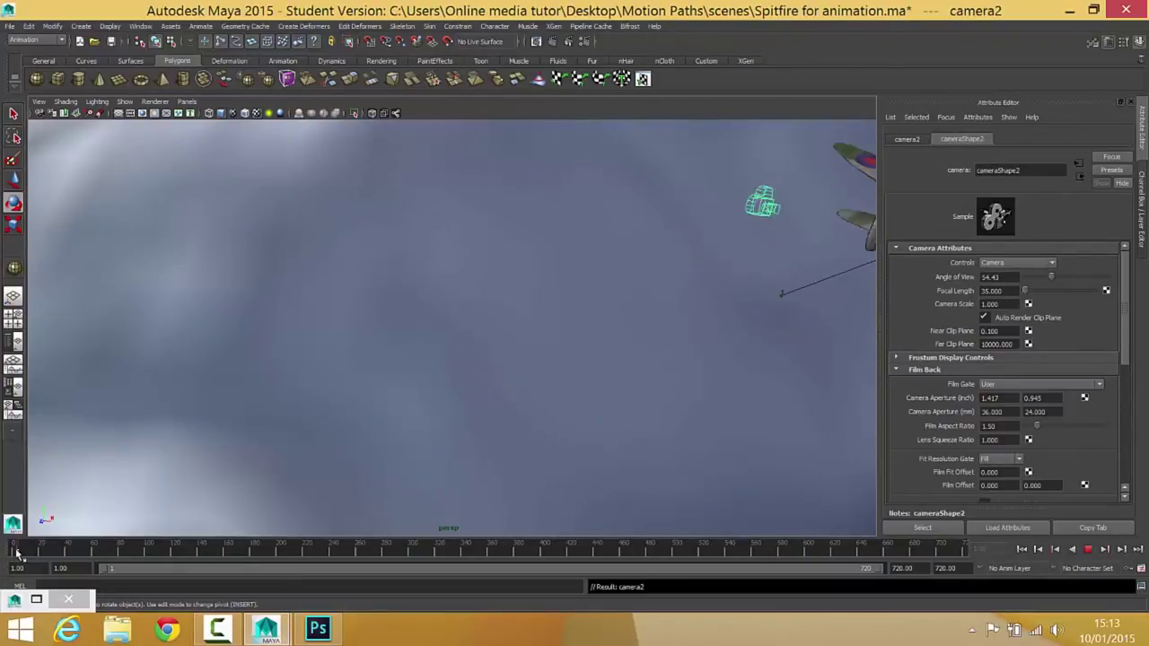
click(16, 551)
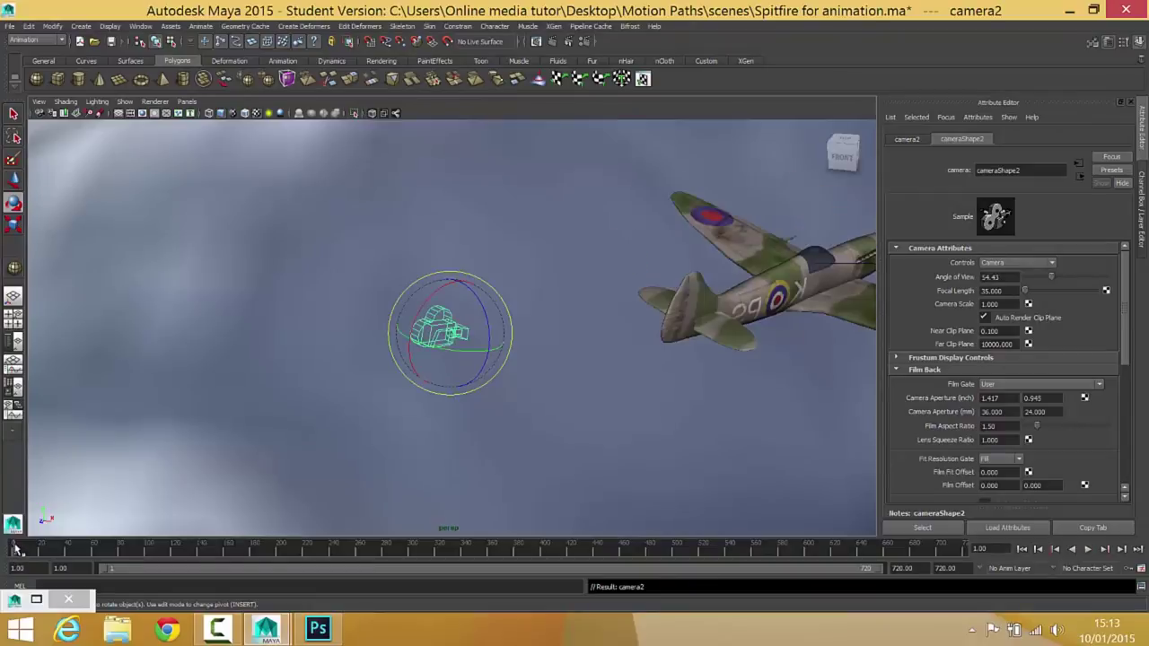
key(space)
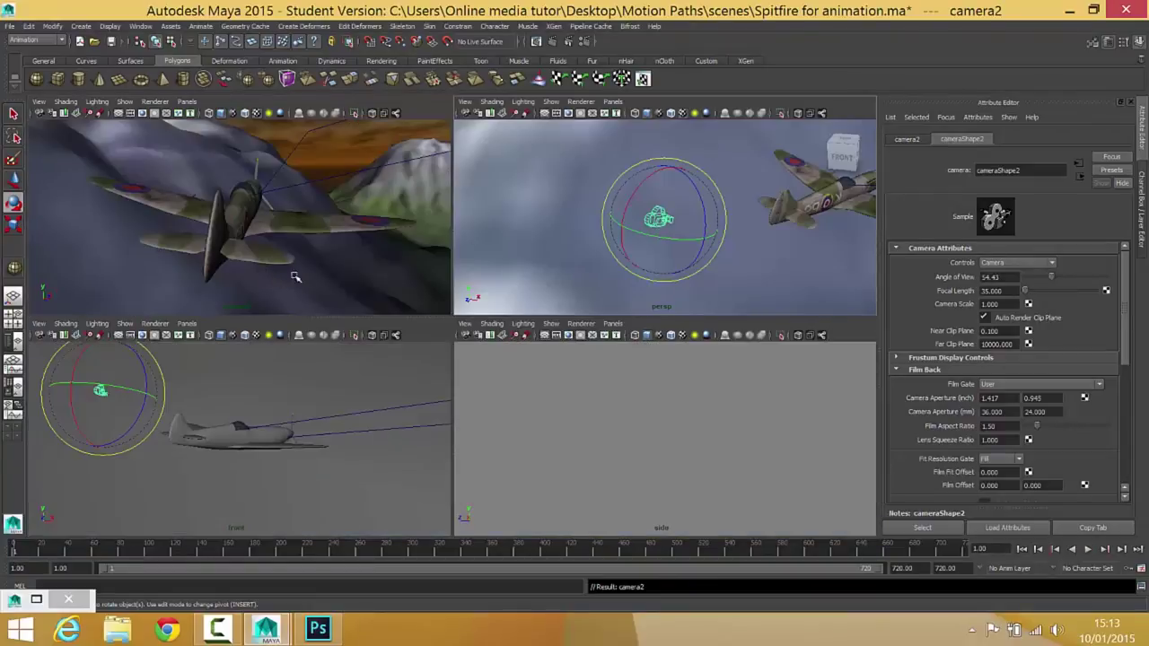
Maximize the camera2 panel and play the chase shot forward
key(space)
click(1087, 550)
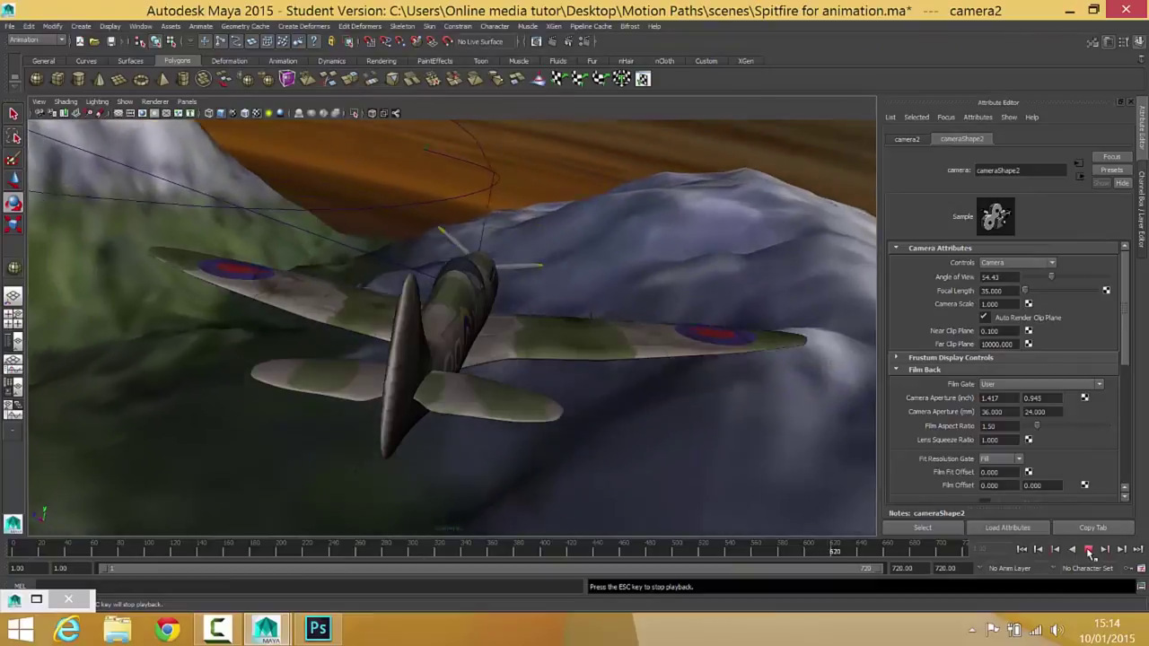
Stop the chase playback at frame 664
click(1088, 550)
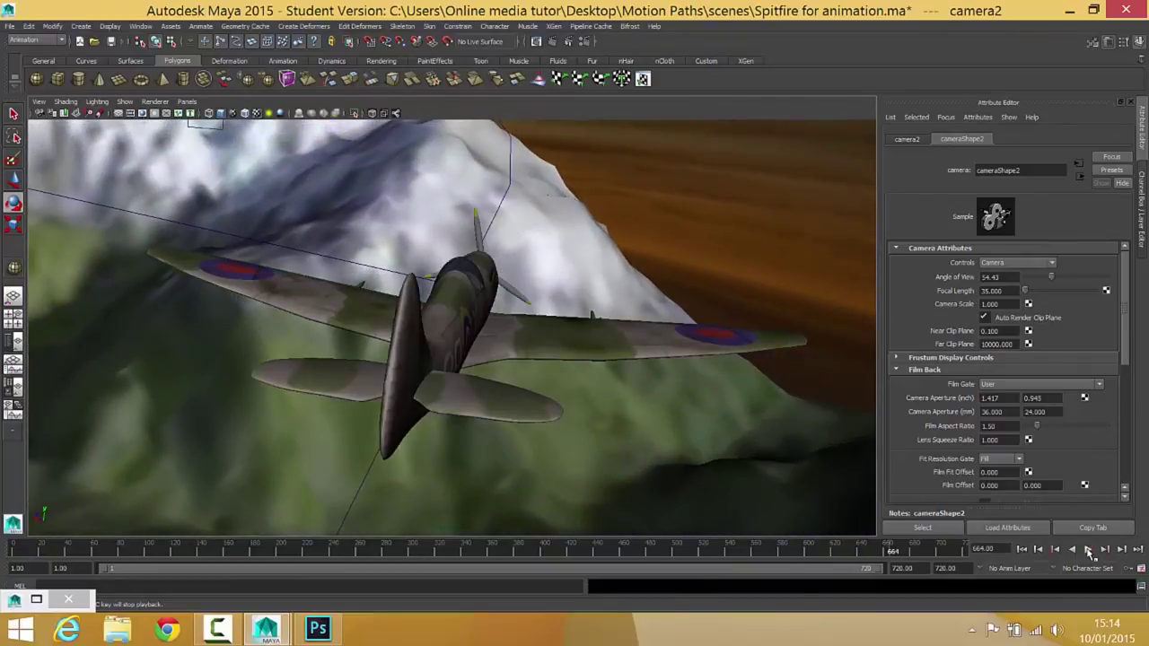